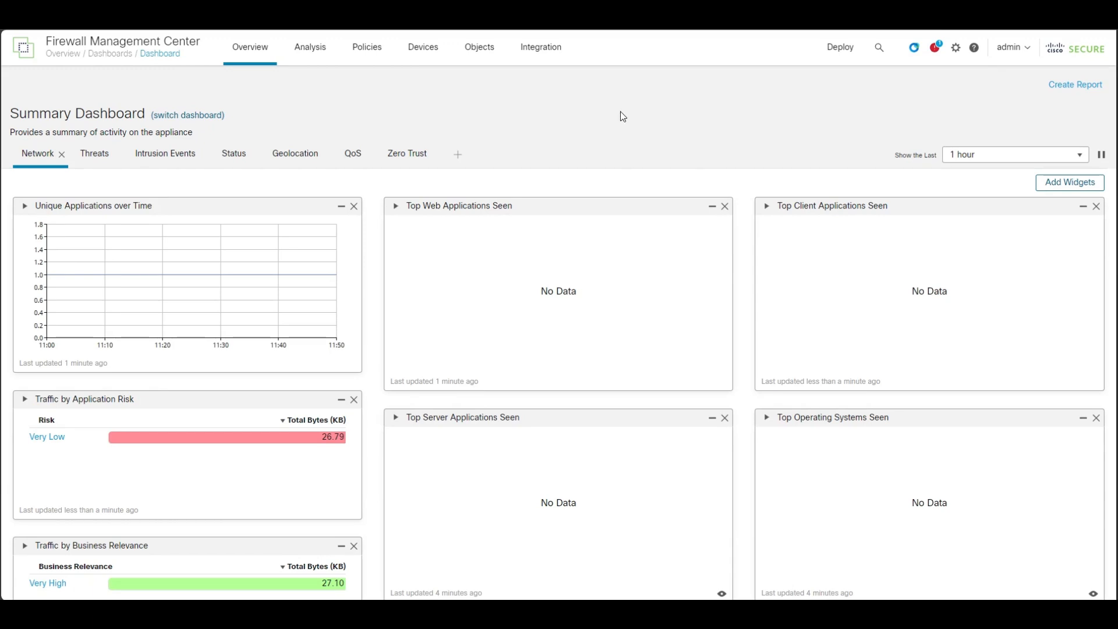
# Edit the PlatformPolicyFTDv platform settings policy and enable flow export in its NetFlow settings.
pyautogui.click(412, 52)
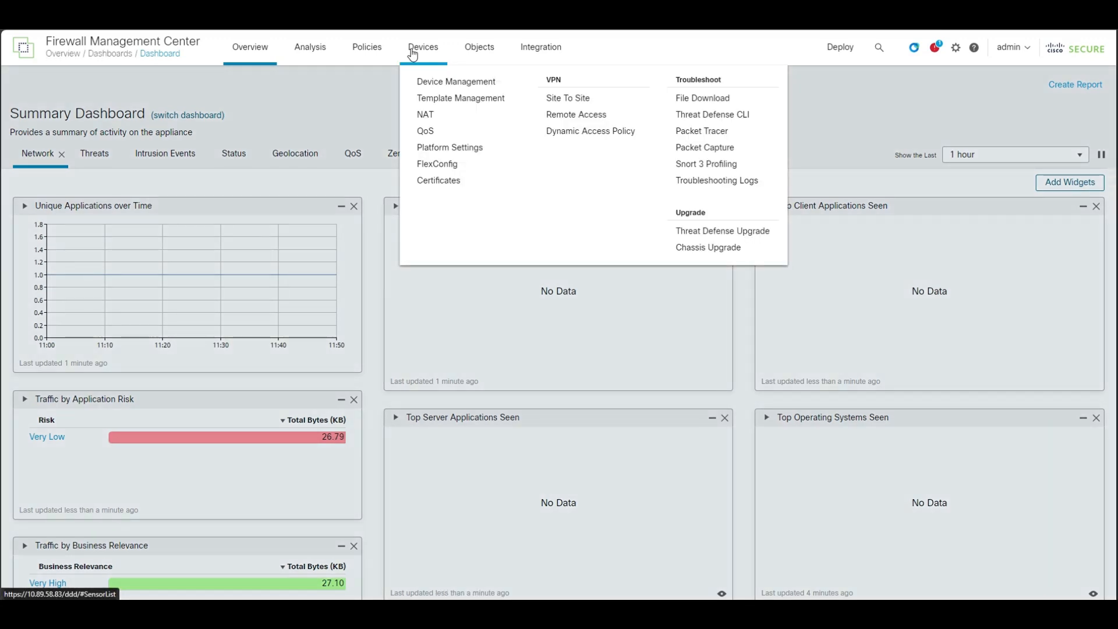
pyautogui.click(447, 149)
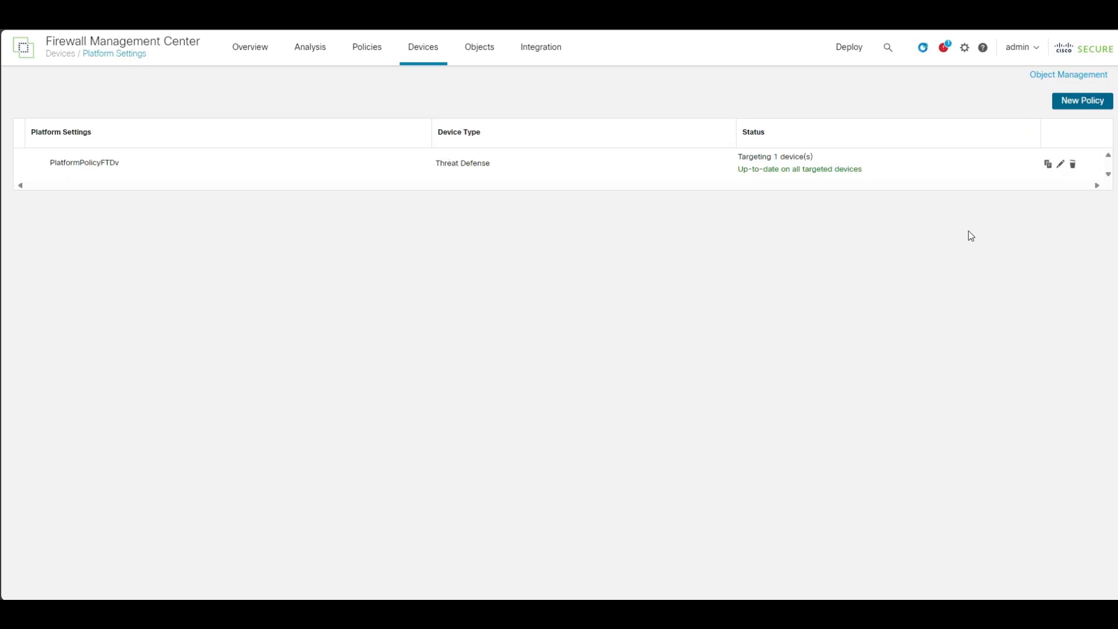
pyautogui.click(1061, 165)
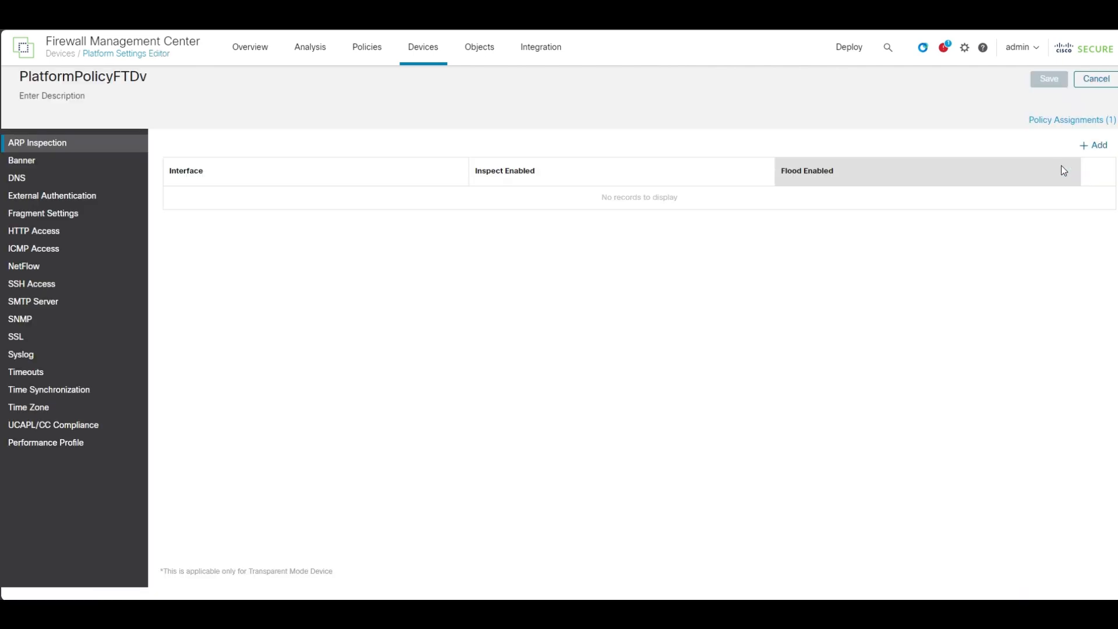
pyautogui.click(46, 272)
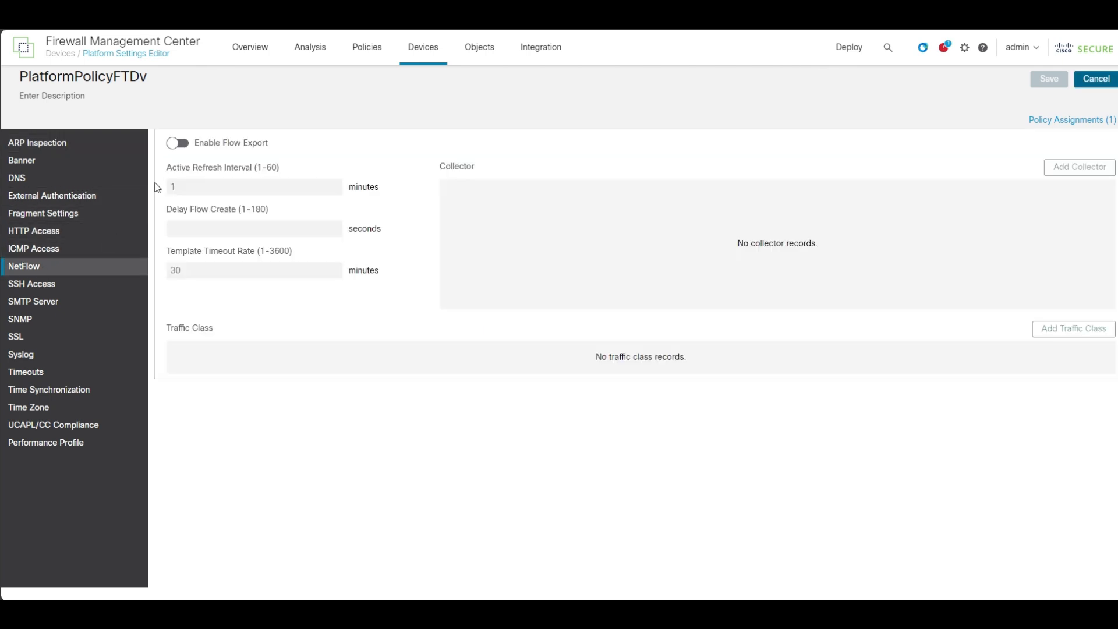
pyautogui.click(176, 146)
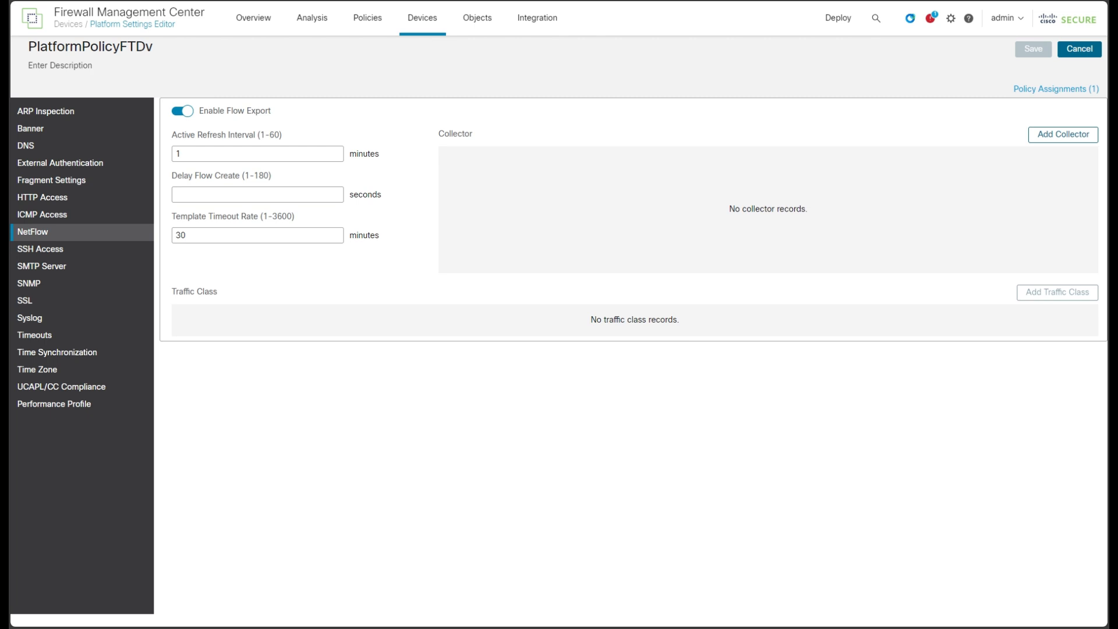
# Open the page-level help for the NetFlow settings and return to the policy.
pyautogui.click(969, 21)
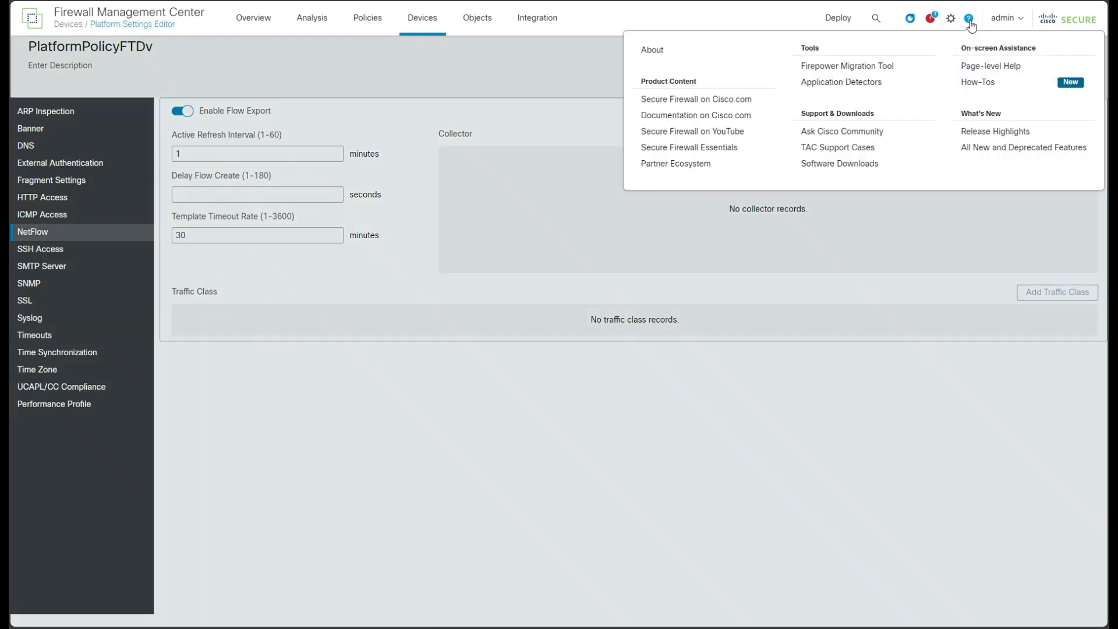
pyautogui.click(986, 69)
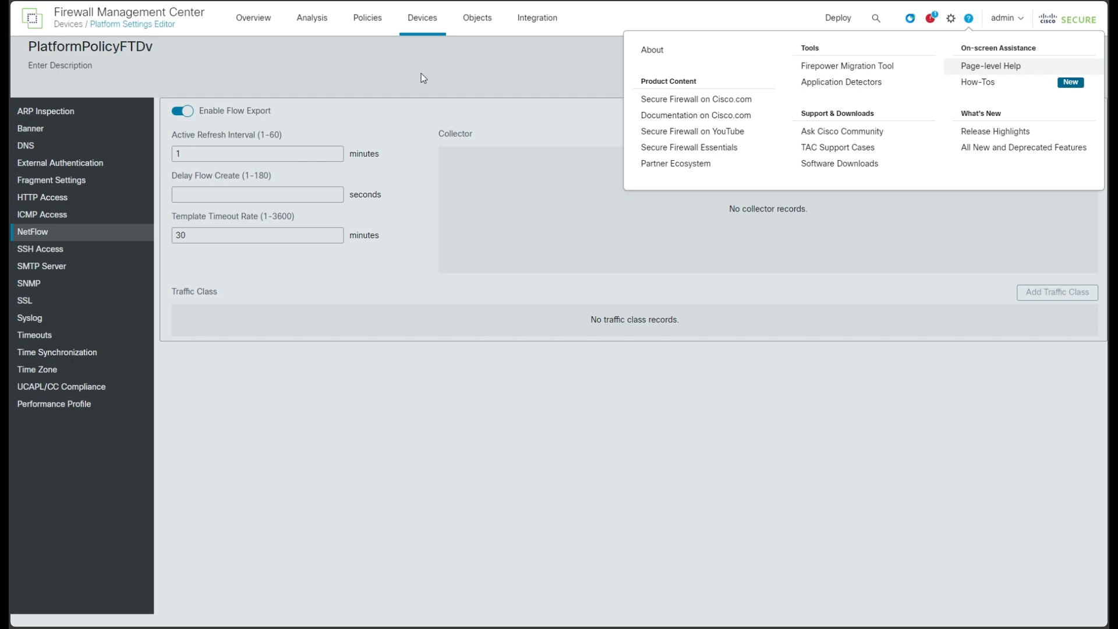
pyautogui.click(417, 66)
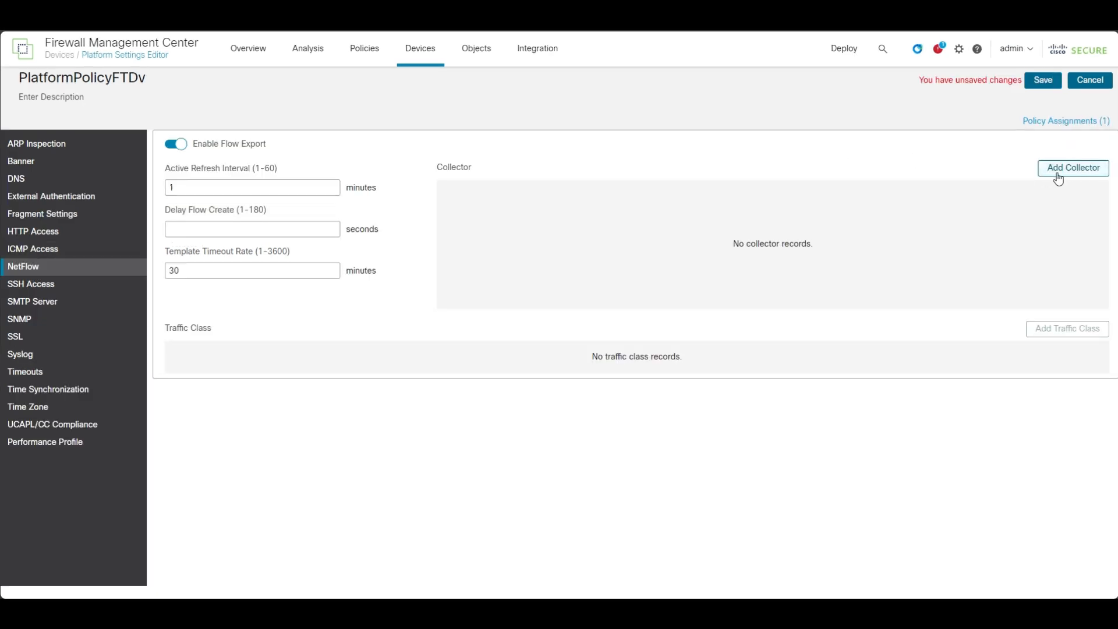
# Start a new NetFlow collector and a new network object for its host, naming the object lab-pnm-1.
pyautogui.click(1057, 173)
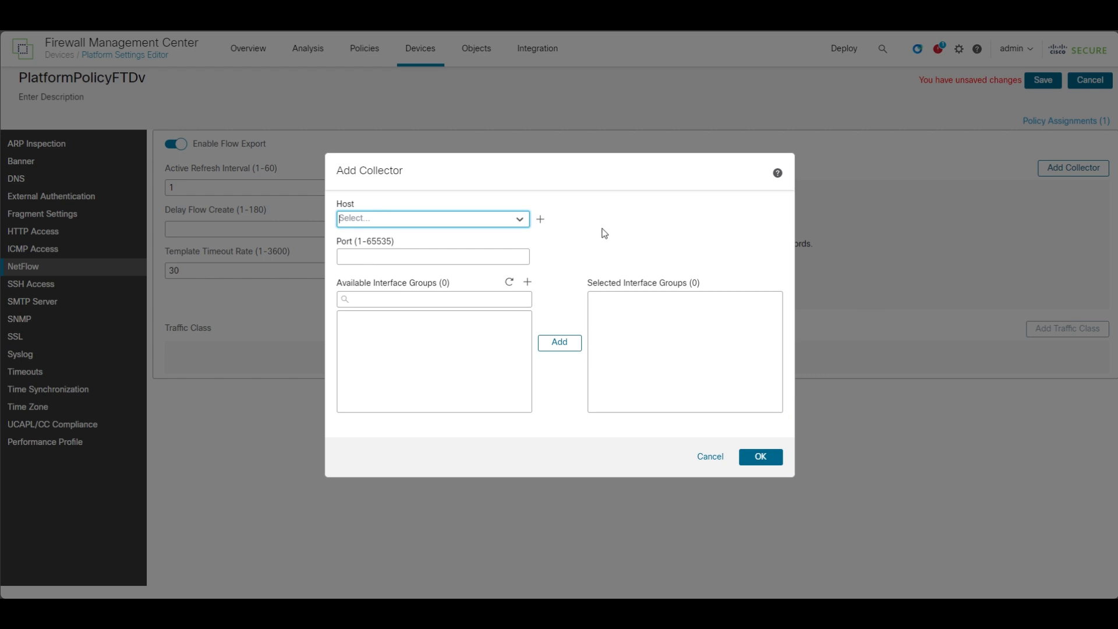
pyautogui.click(541, 220)
pyautogui.write('Lab')
pyautogui.press('BackSpace')
pyautogui.press('BackSpace')
pyautogui.press('BackSpace')
pyautogui.write('lab')
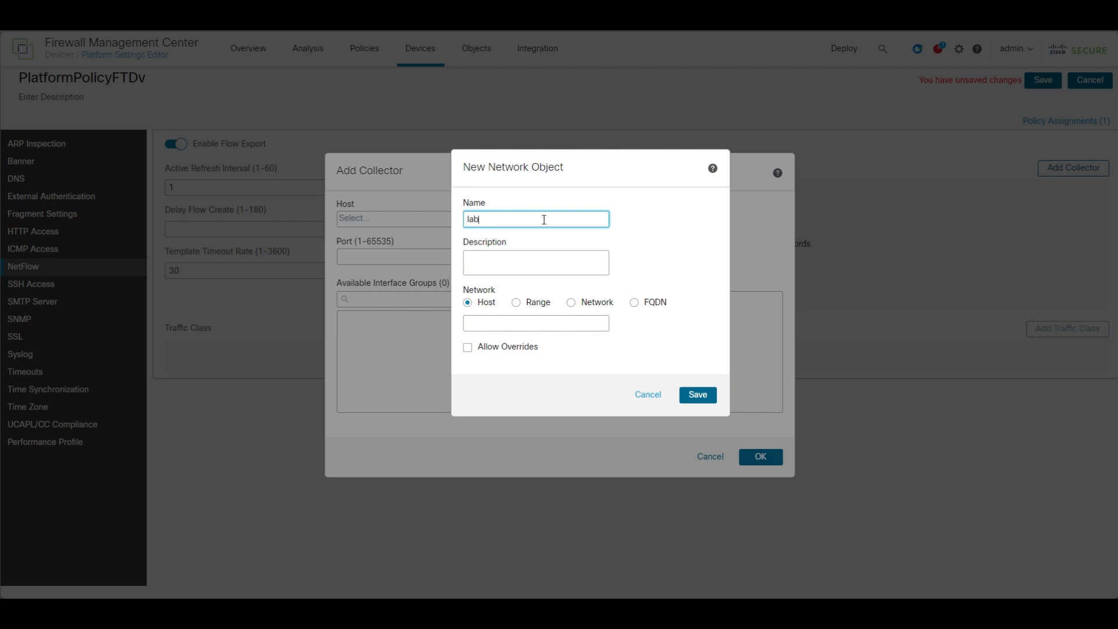
pyautogui.write('-pnm-1')
# Describe the network object as "XDR PNM Sensor Telemetry IP Address", set its host address to 192.168.58.113 and save it.
pyautogui.press('Tab')
pyautogui.write('X')
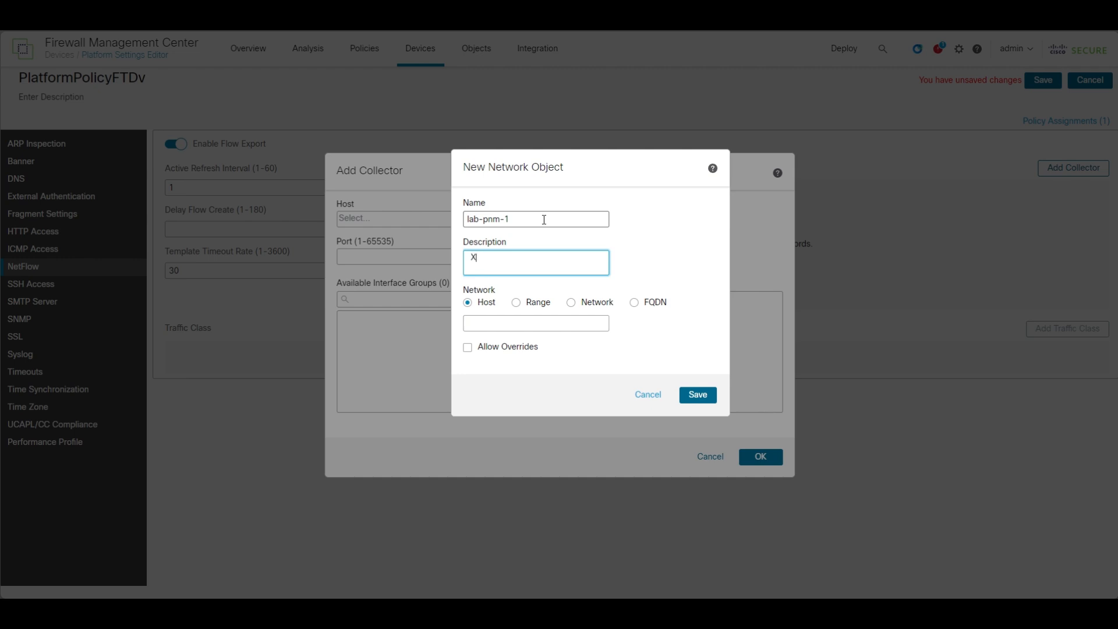
pyautogui.write('DR PNM Sensor Telemetry IP Address')
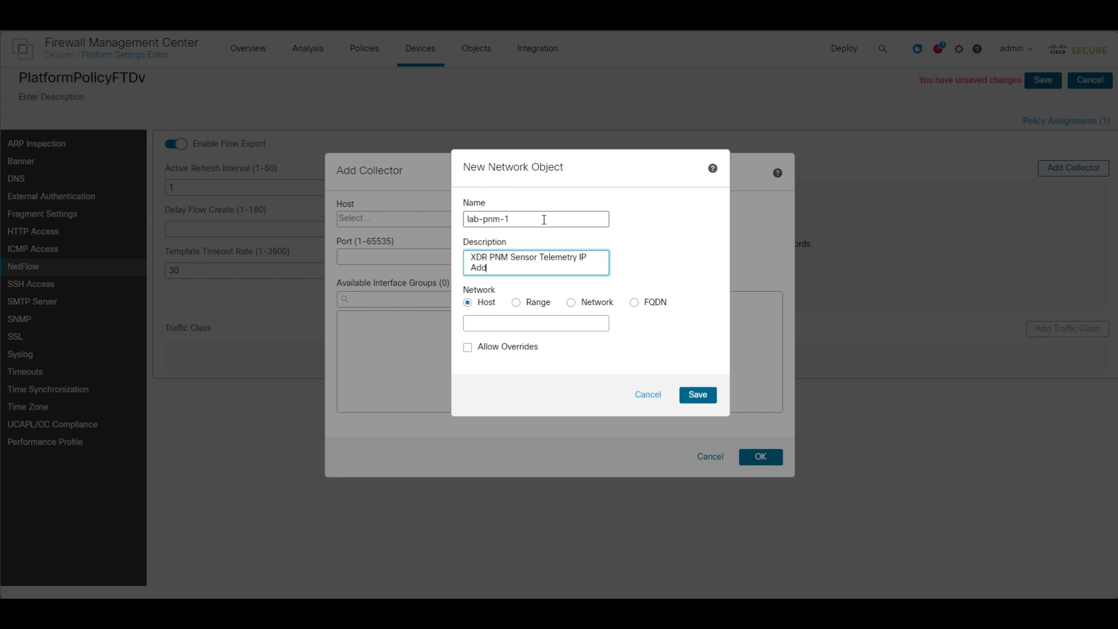
pyautogui.click(568, 327)
pyautogui.write('192.168')
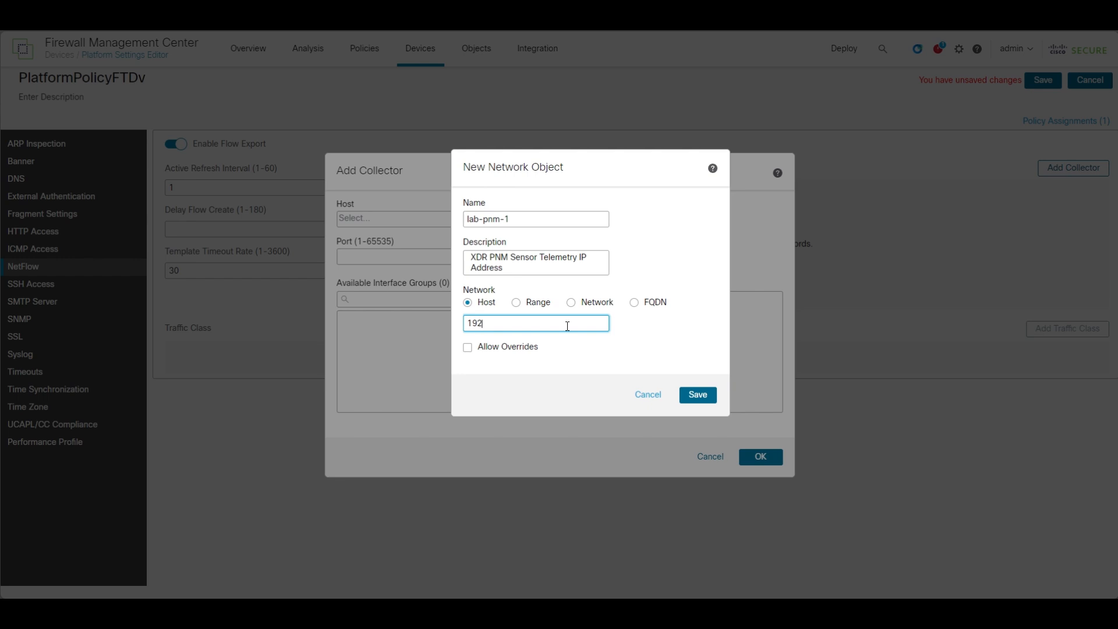
pyautogui.write('.58.113')
pyautogui.click(688, 398)
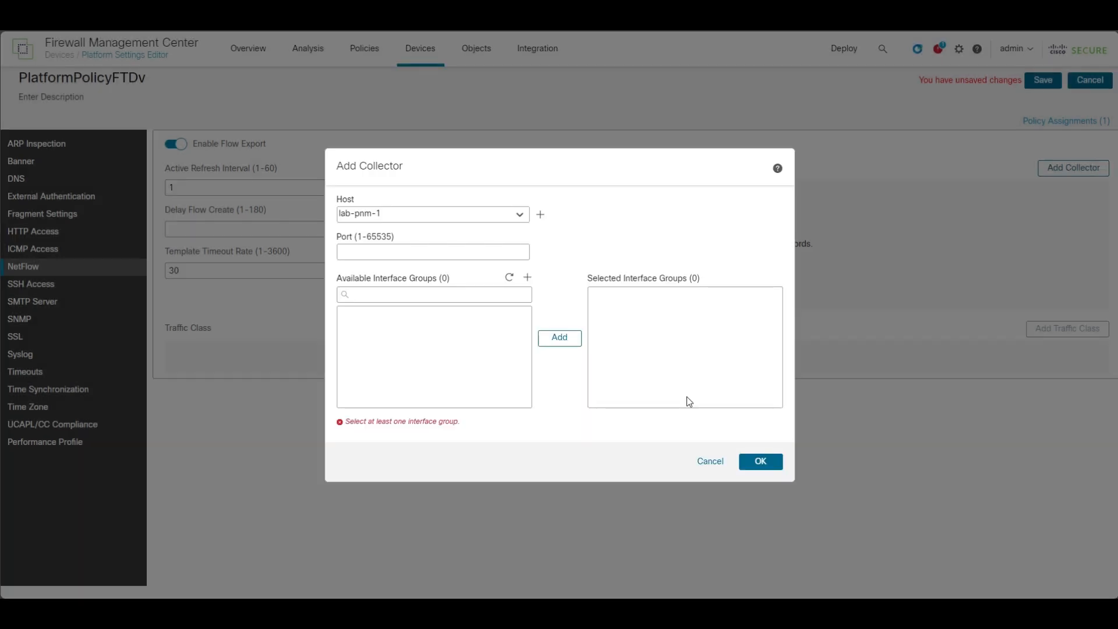
# Set the collector's port to 9997.
pyautogui.click(452, 252)
pyautogui.write('9997')
pyautogui.click(568, 293)
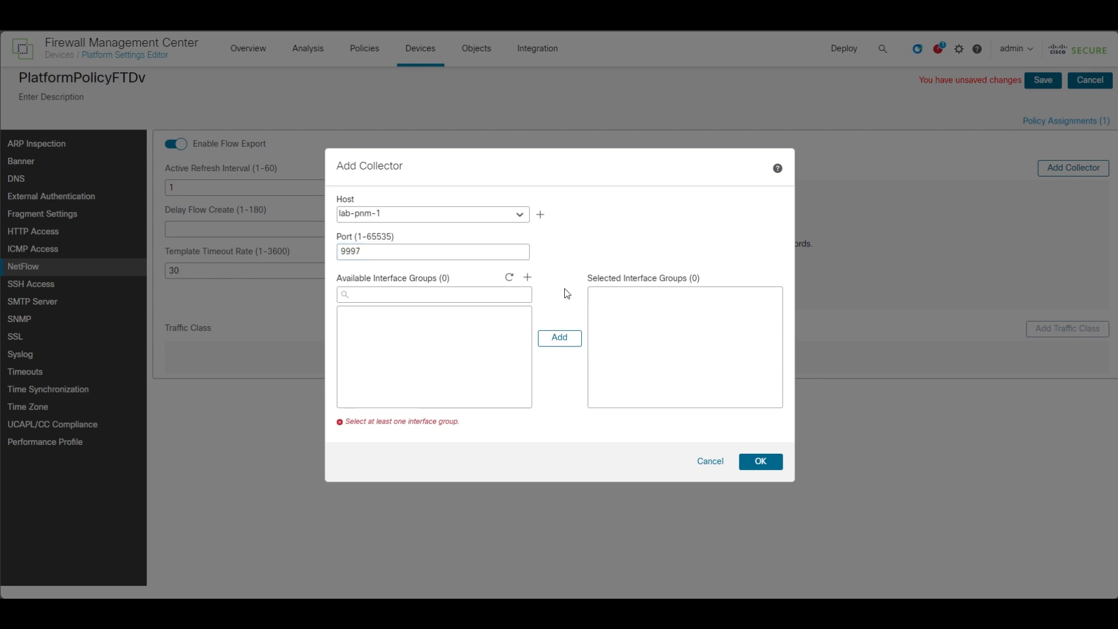
# Create a routed interface group named inside_ig containing the inside interface of FTDv.
pyautogui.click(528, 278)
pyautogui.click(465, 220)
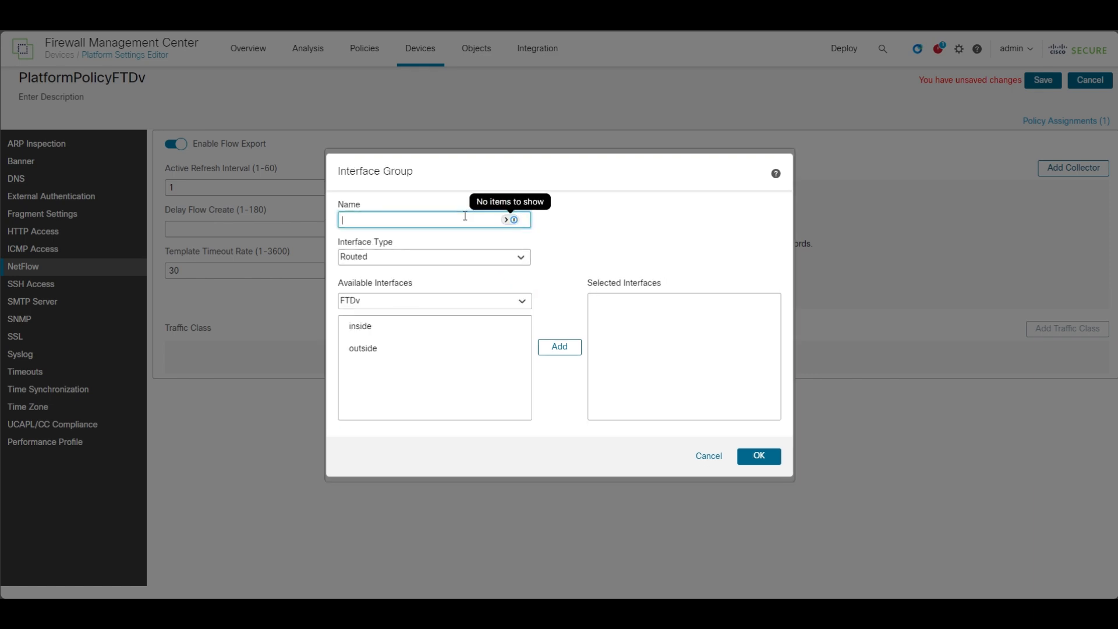
pyautogui.write('inside_ig')
pyautogui.click(623, 232)
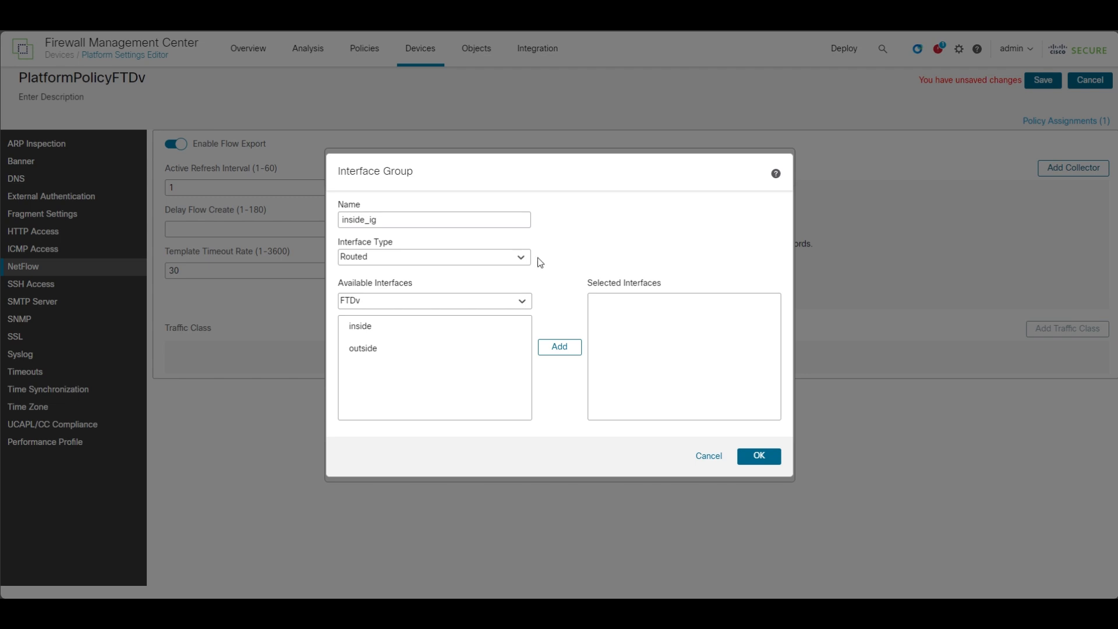
pyautogui.click(437, 335)
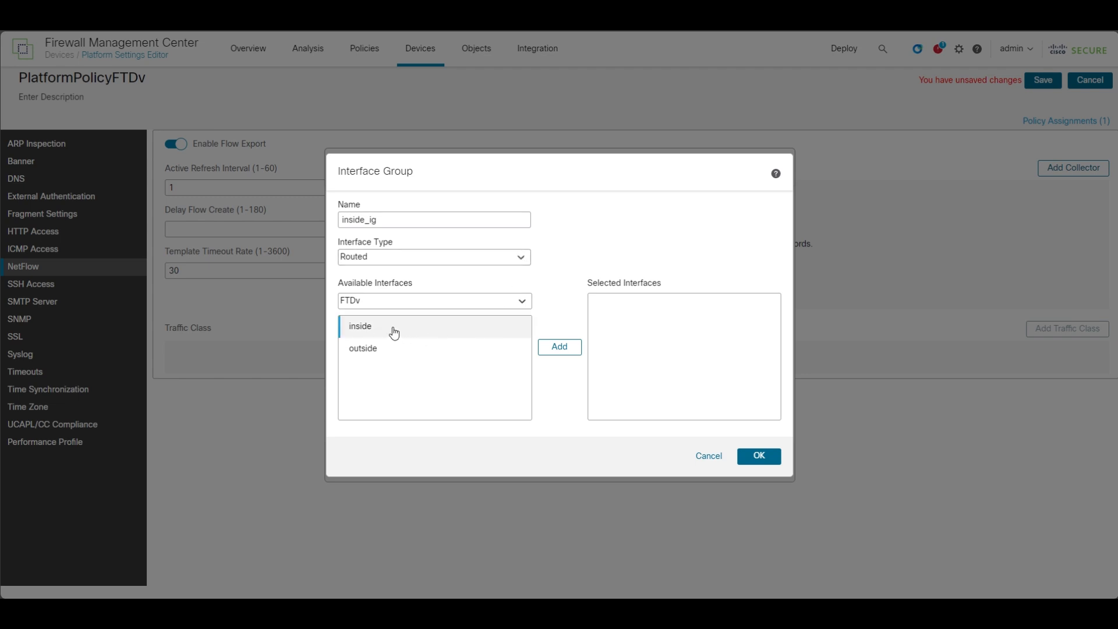
pyautogui.click(554, 352)
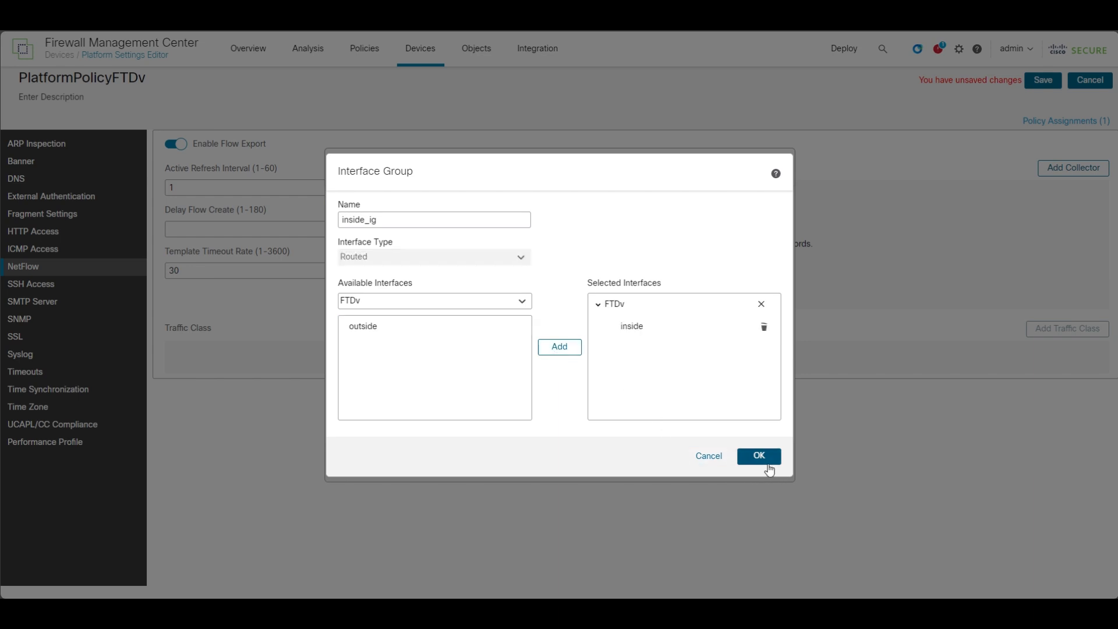
pyautogui.click(759, 457)
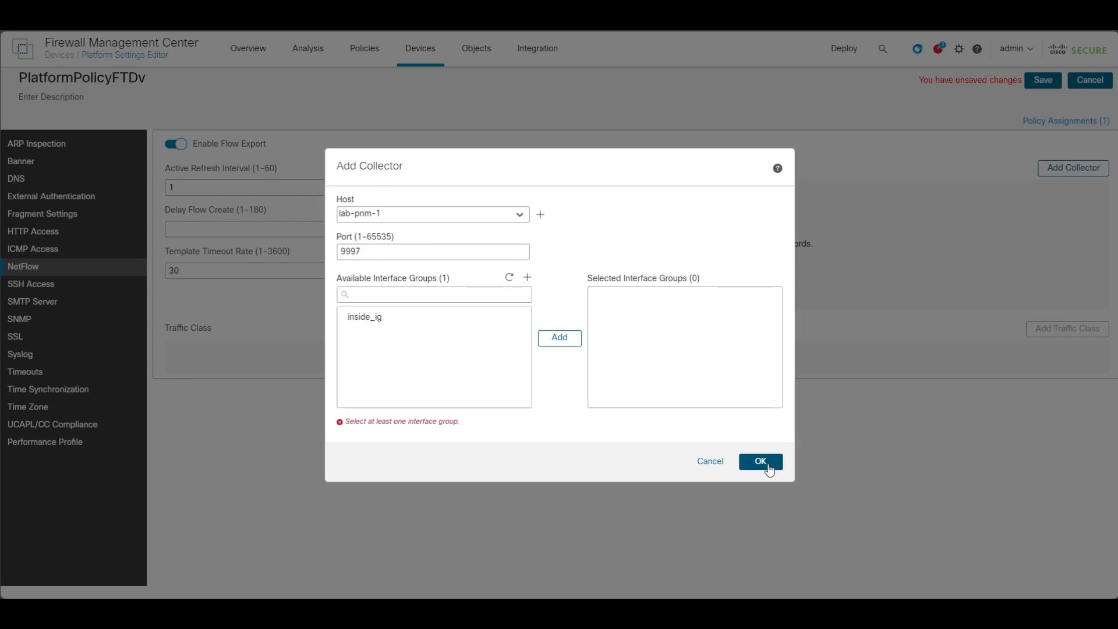
# Assign the inside_ig interface group to the collector and finish adding the collector.
pyautogui.click(368, 330)
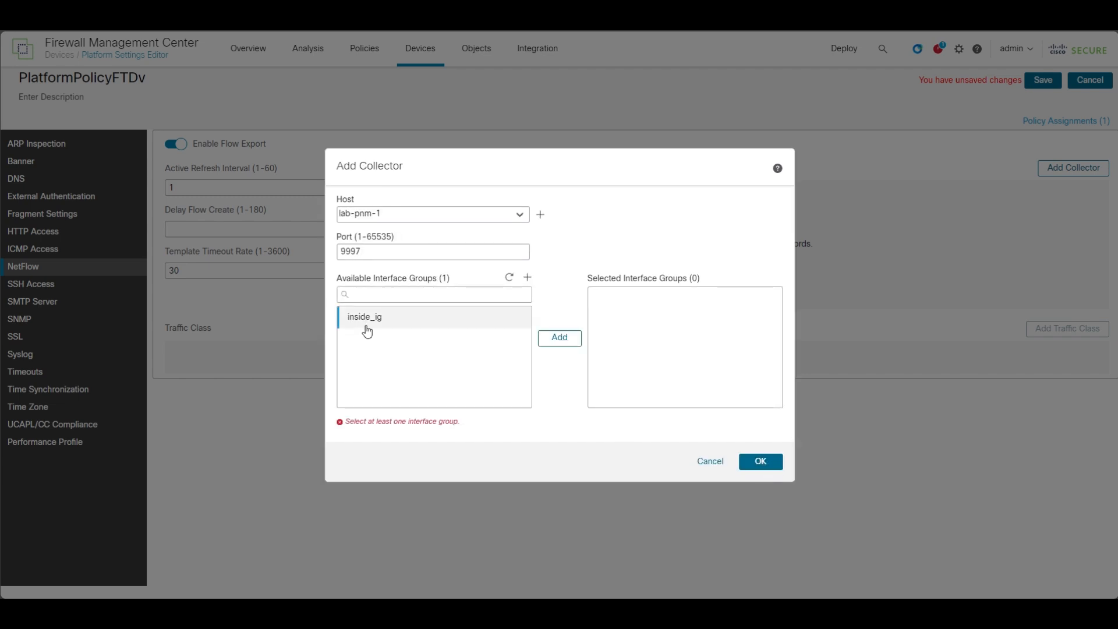
pyautogui.click(560, 339)
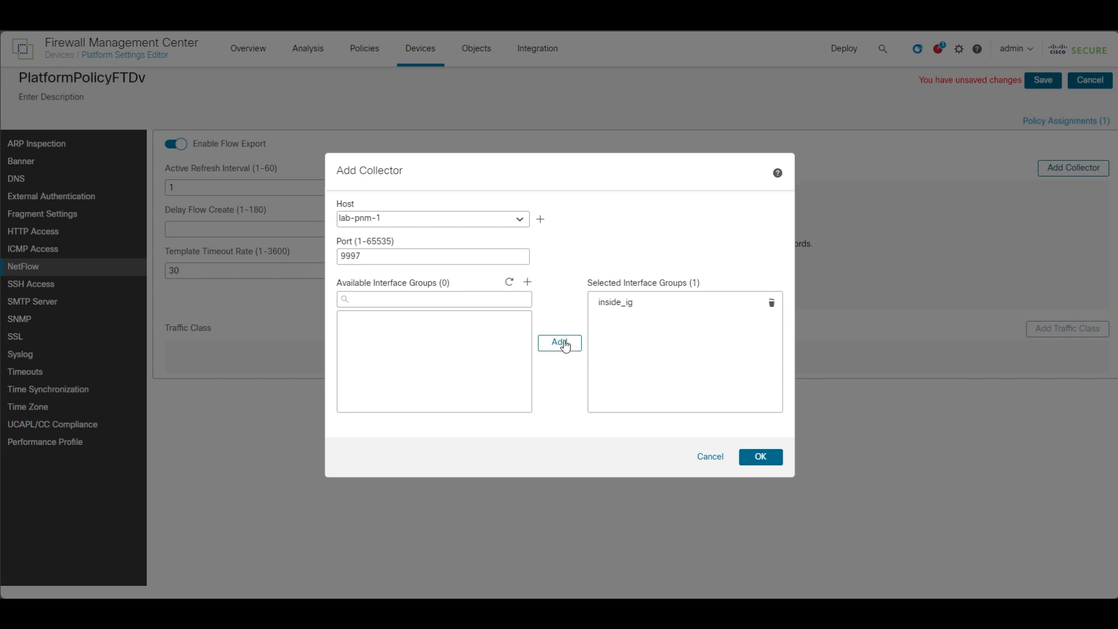
pyautogui.click(761, 460)
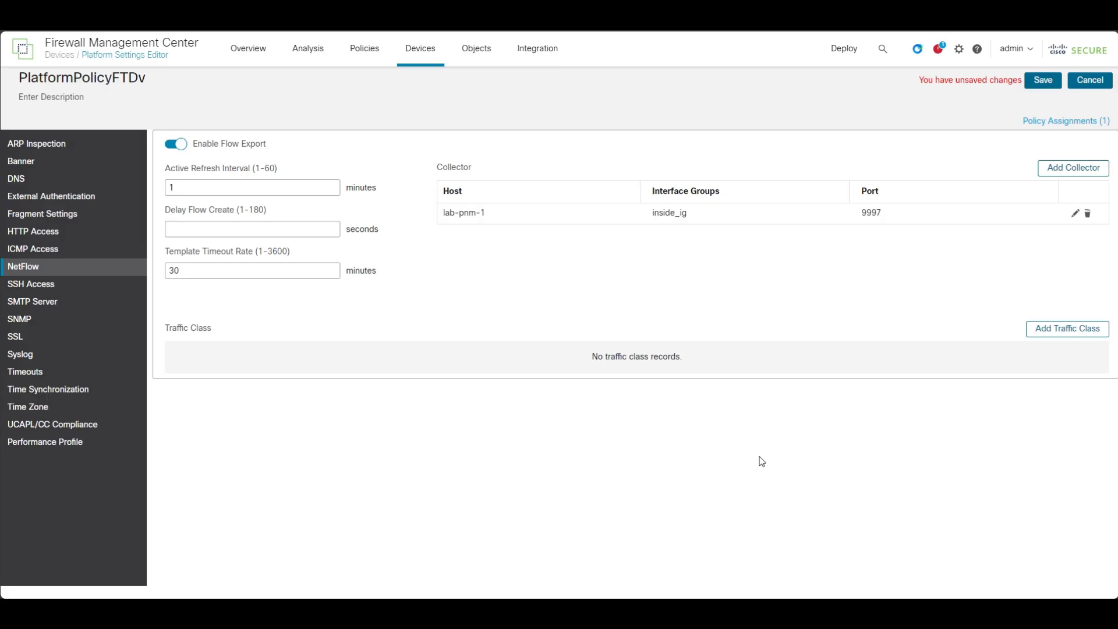
# Start a traffic class named XDR-Traffic-Class and a new extended access list object for it named XDR-Telemetry-ACL.
pyautogui.click(1042, 341)
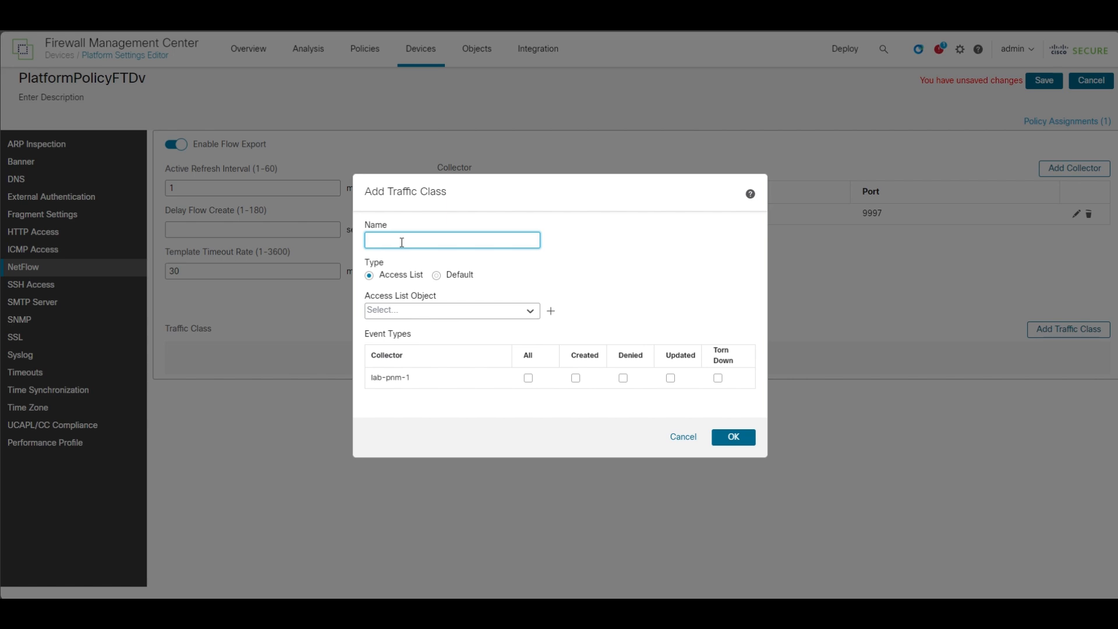
pyautogui.write('XDR-Traffic-Class')
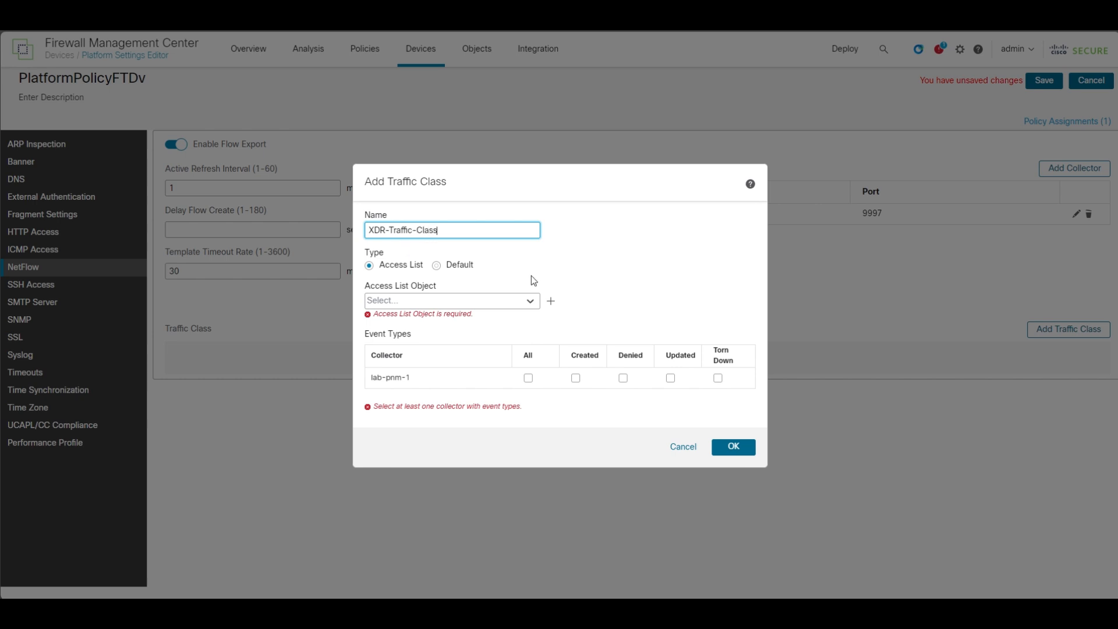
pyautogui.click(551, 301)
pyautogui.write('XDR')
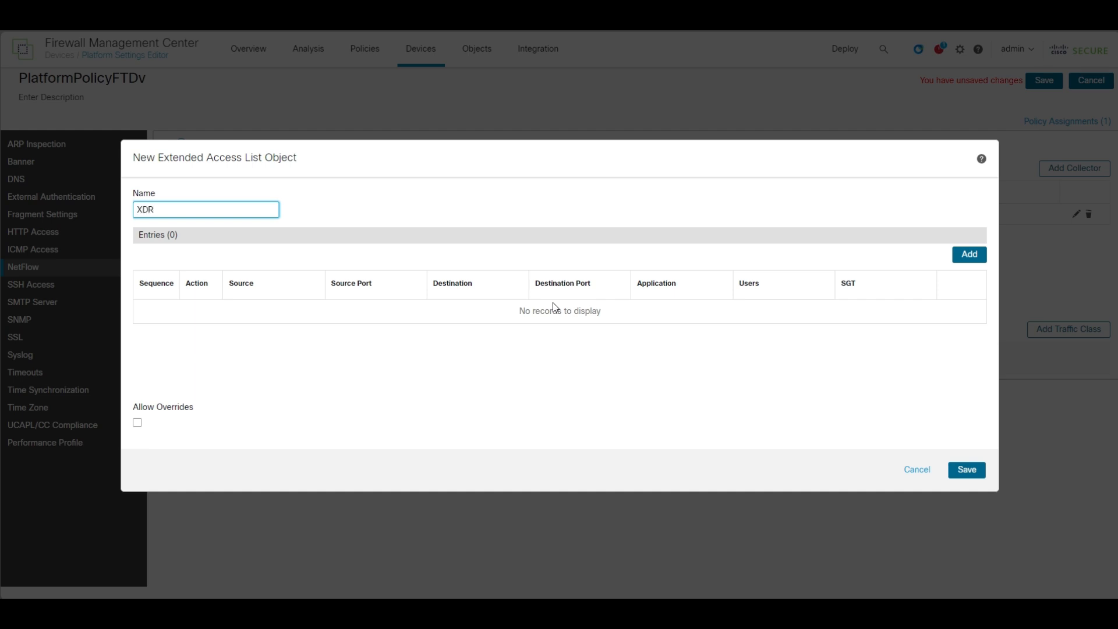
pyautogui.write('-Telemetry-ACL')
# Add an Allow entry with any as source and destination network to the access list, and save the access list object.
pyautogui.click(970, 255)
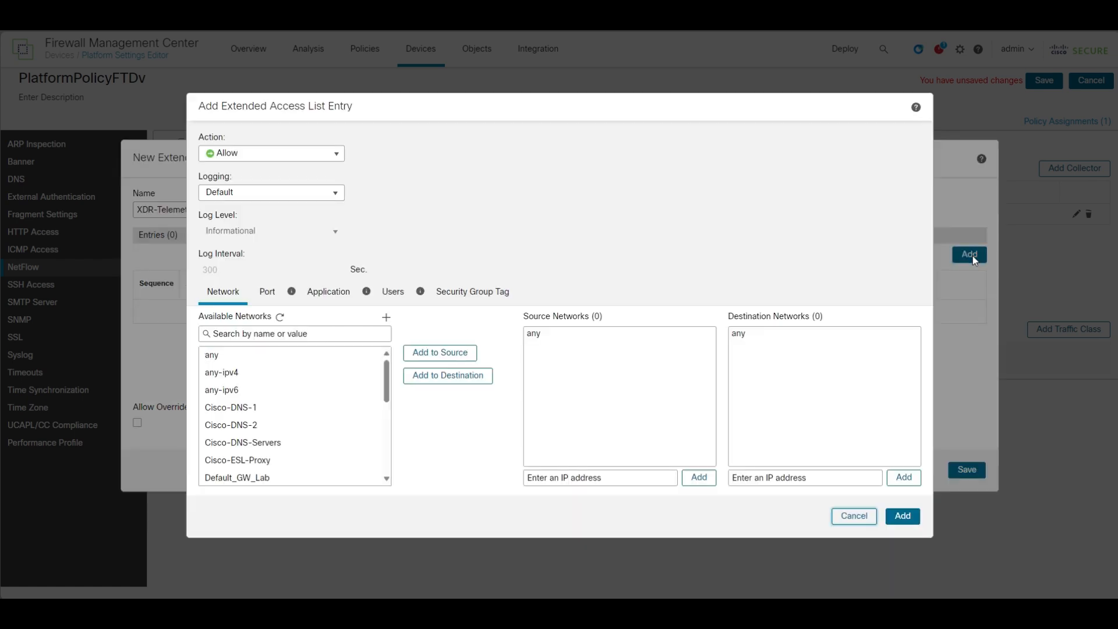
pyautogui.click(221, 355)
pyautogui.click(446, 353)
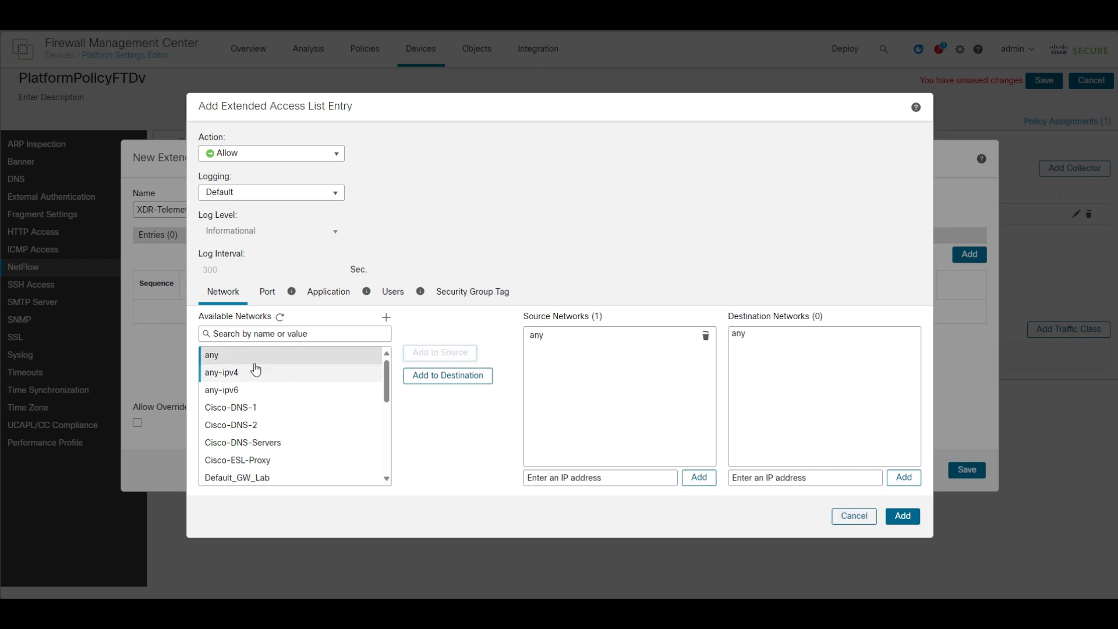
pyautogui.click(439, 378)
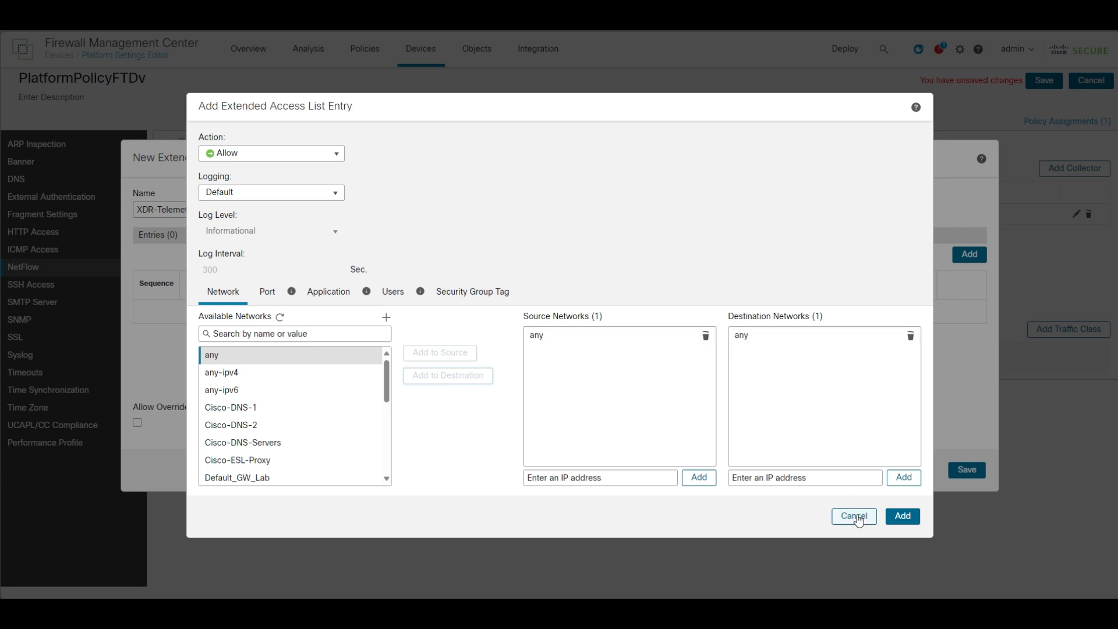
pyautogui.click(904, 517)
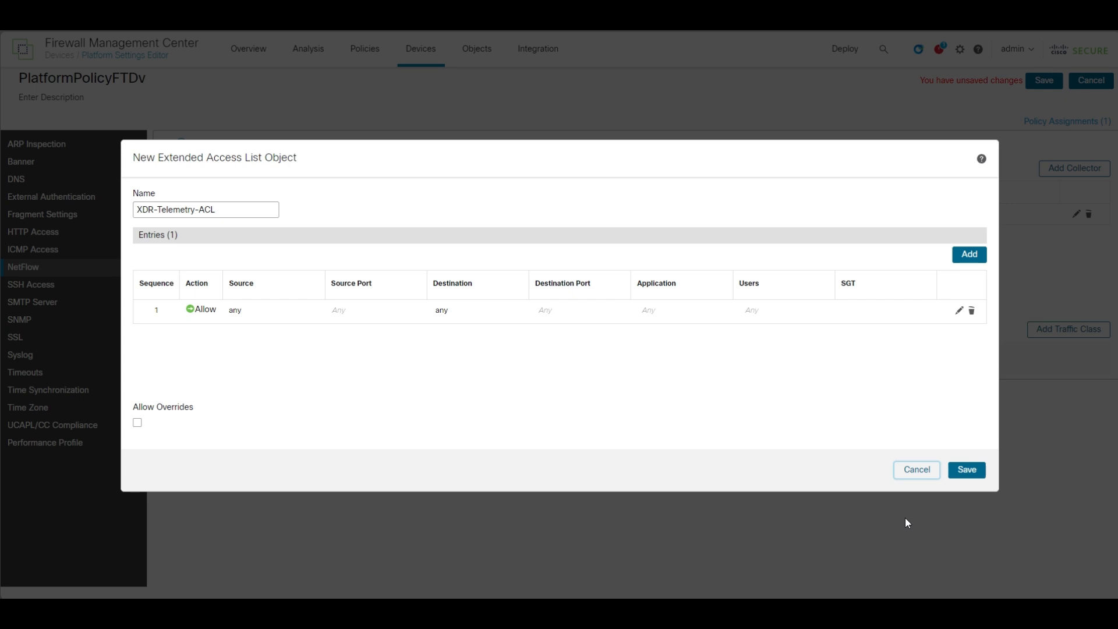
pyautogui.click(975, 470)
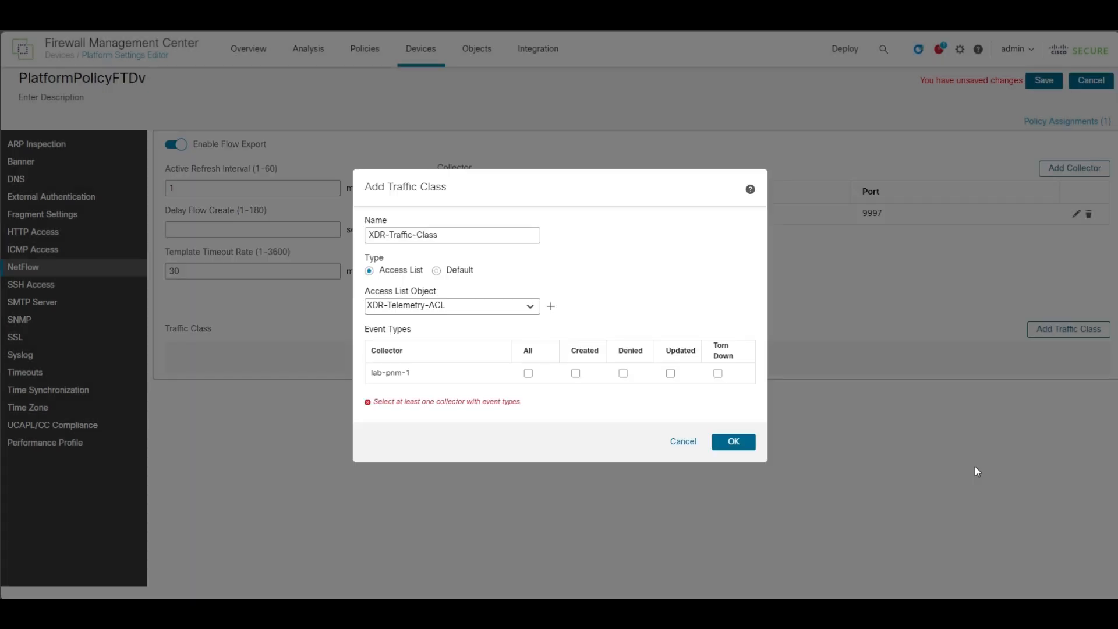
# Include all event types for the lab-pnm-1 collector, finish the traffic class and save the platform policy.
pyautogui.click(529, 377)
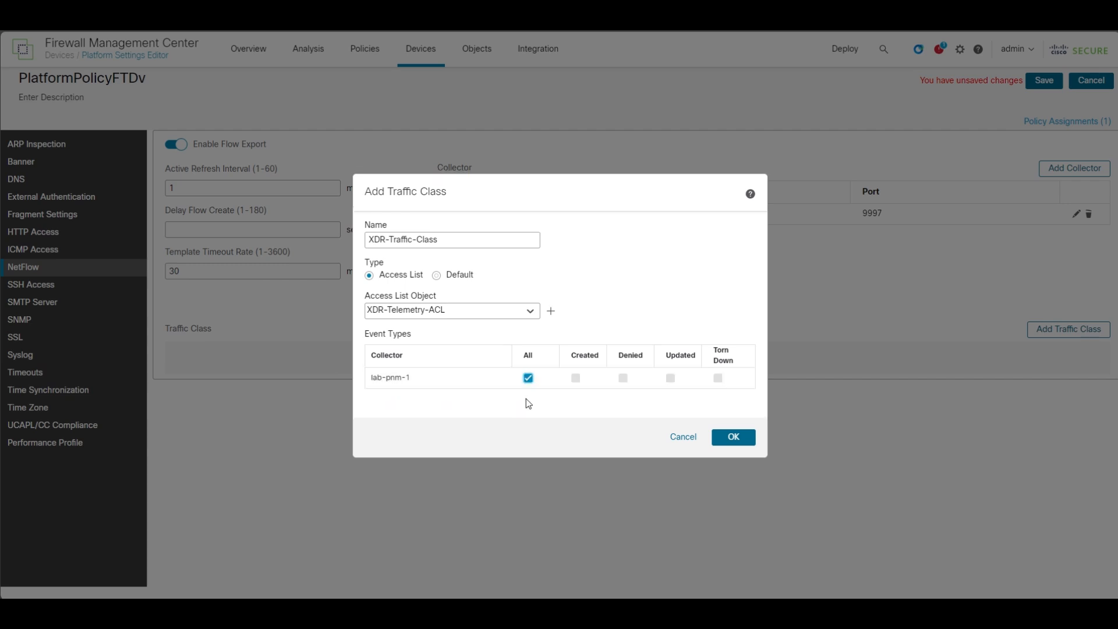
pyautogui.click(733, 438)
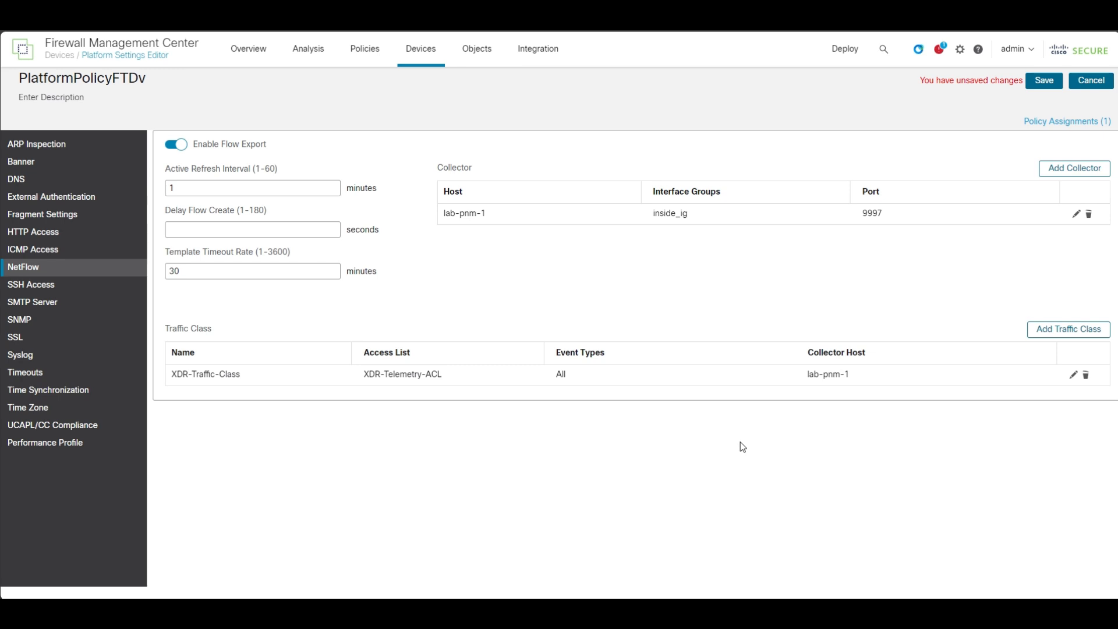
pyautogui.click(1034, 86)
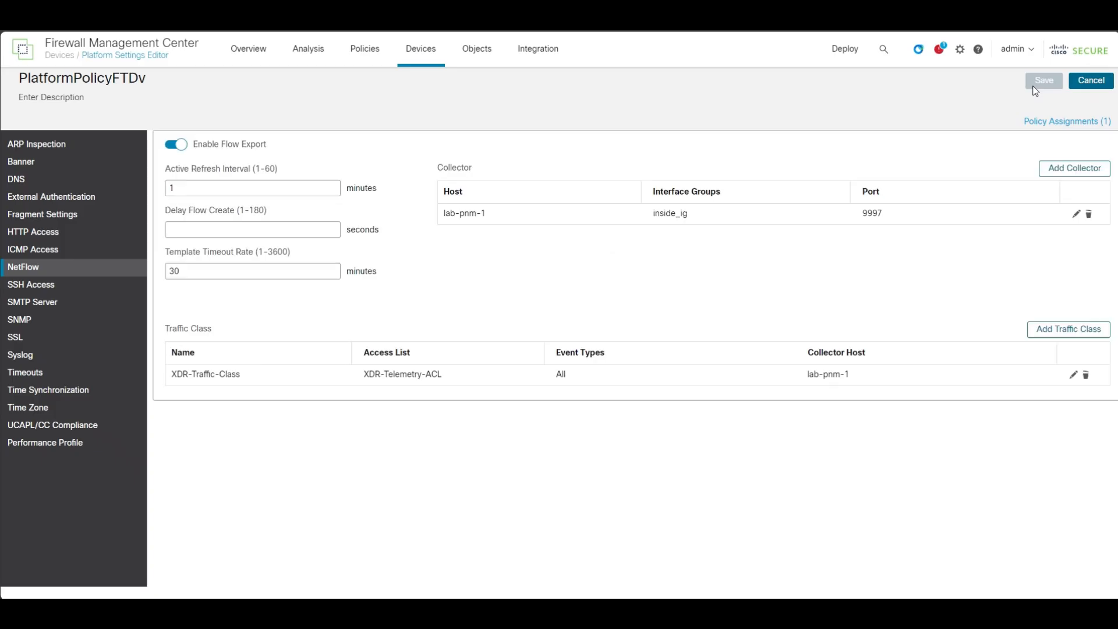
# Deploy the pending changes to the FTDv device.
pyautogui.click(840, 59)
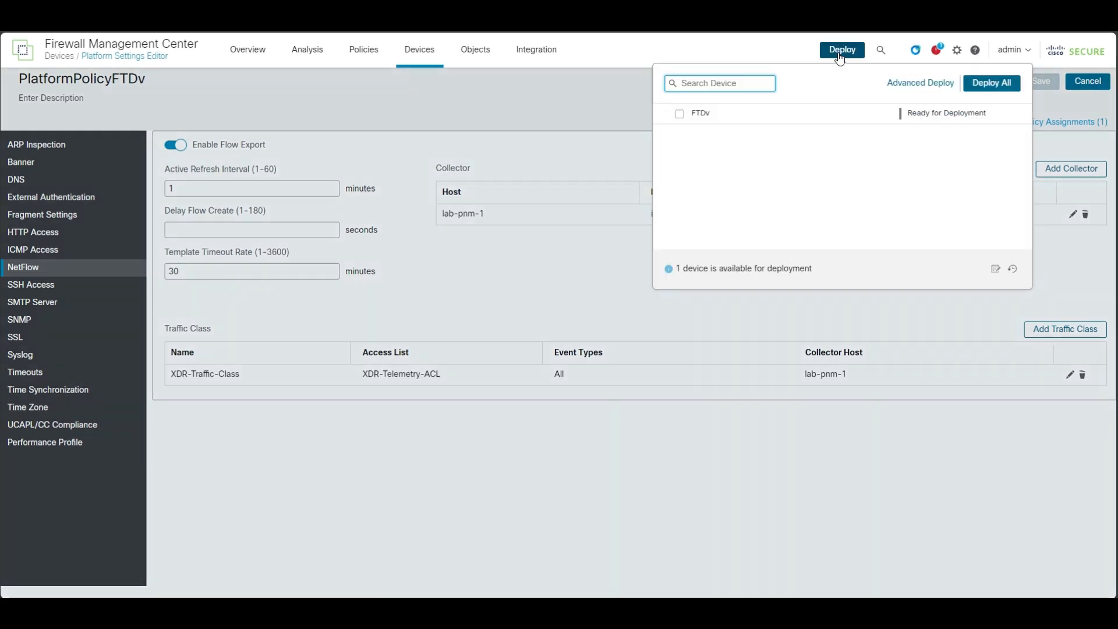
pyautogui.click(679, 114)
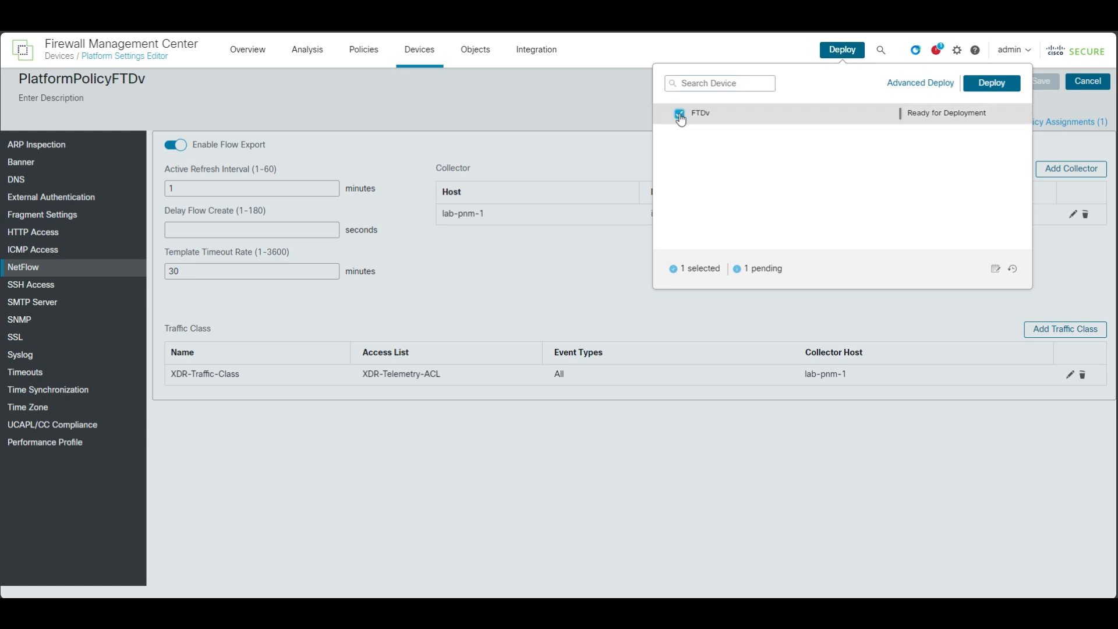
pyautogui.click(987, 91)
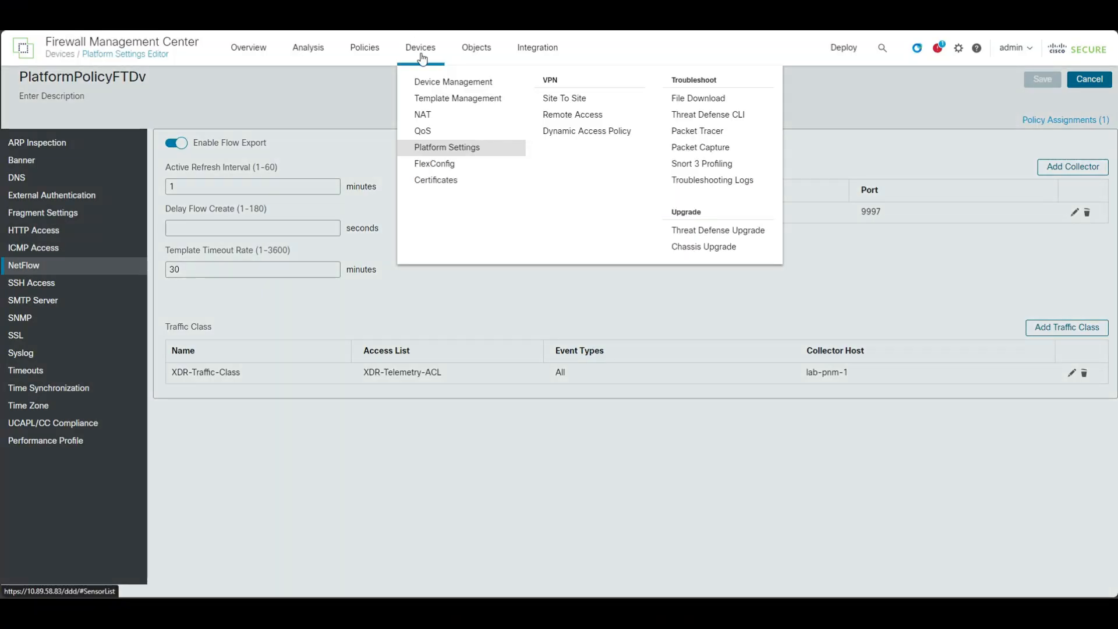
# Run "show flow-export counters" on the FTDv device in the Threat Defense CLI to check the NetFlow export.
pyautogui.moveTo(425, 47)
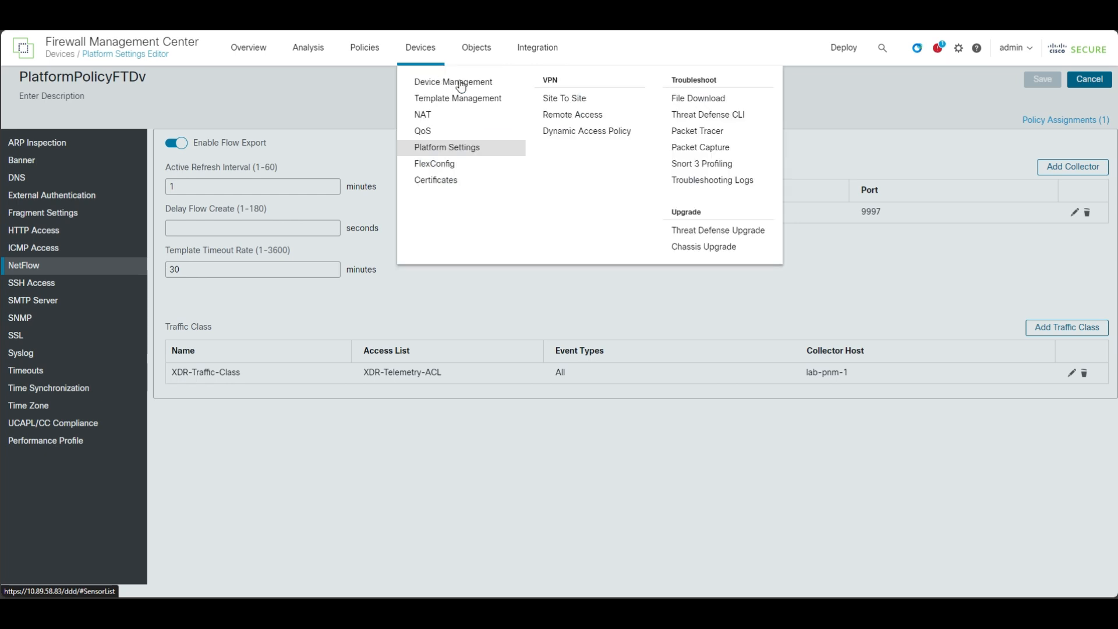
pyautogui.click(703, 125)
pyautogui.click(553, 117)
pyautogui.click(500, 139)
pyautogui.click(547, 143)
pyautogui.click(501, 173)
pyautogui.click(625, 139)
pyautogui.write('flow-expor')
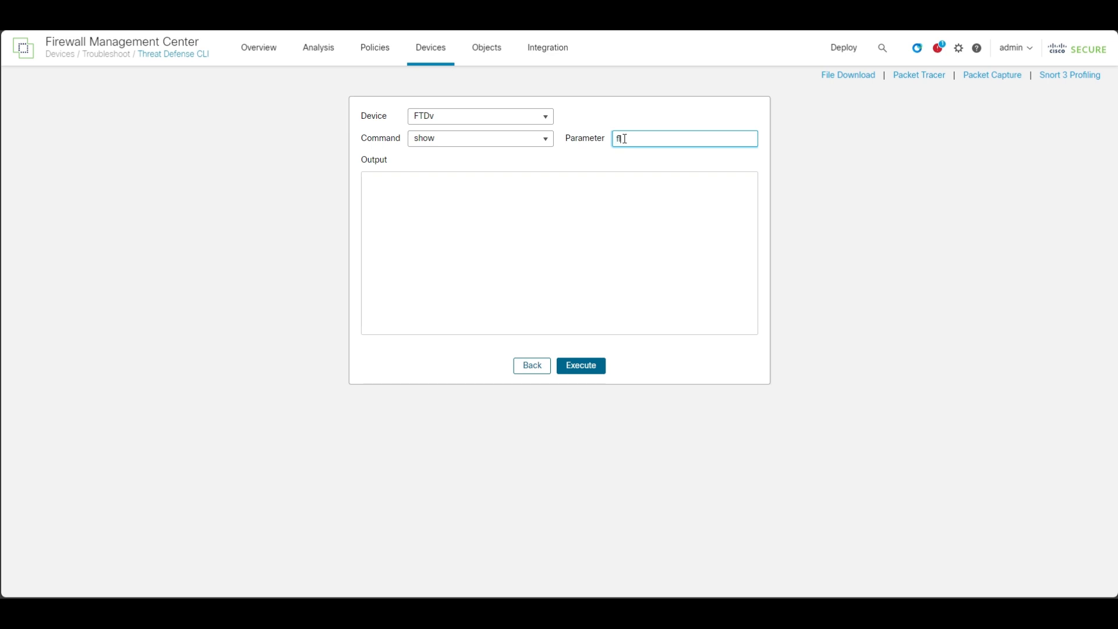
pyautogui.write('t counters')
pyautogui.click(582, 371)
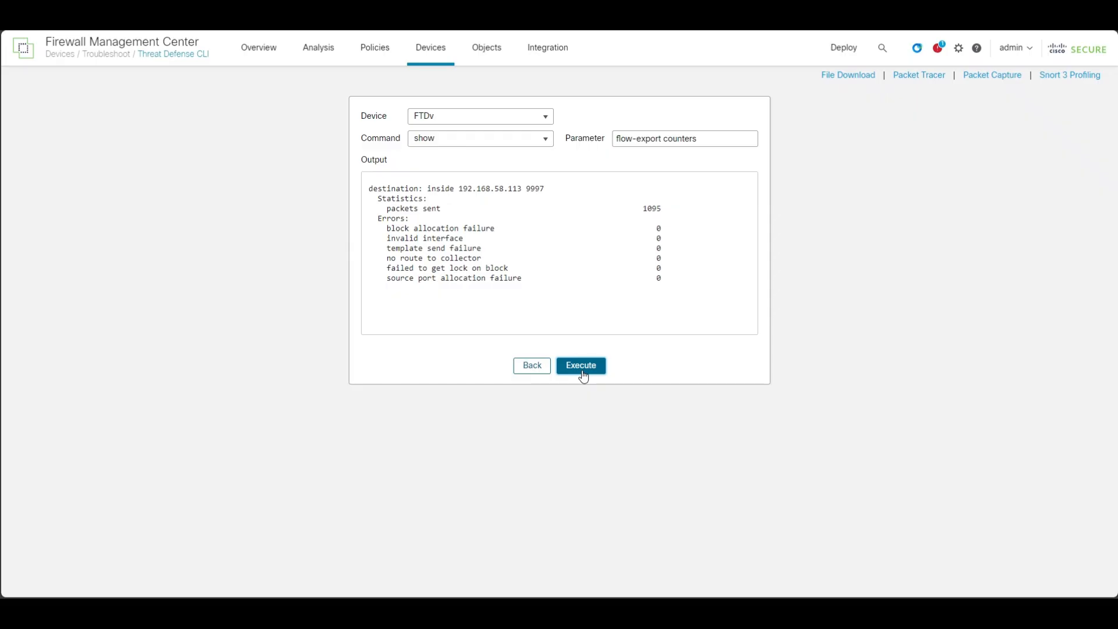